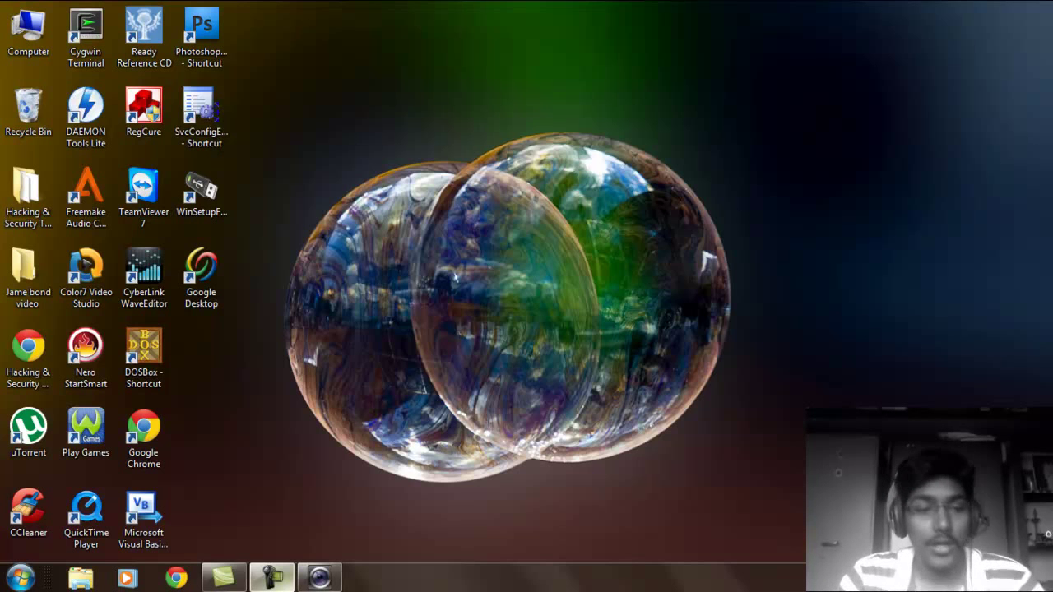
Launch DOSBox from its desktop shortcut and bring its window to the front.
drag(266, 368, 161, 368)
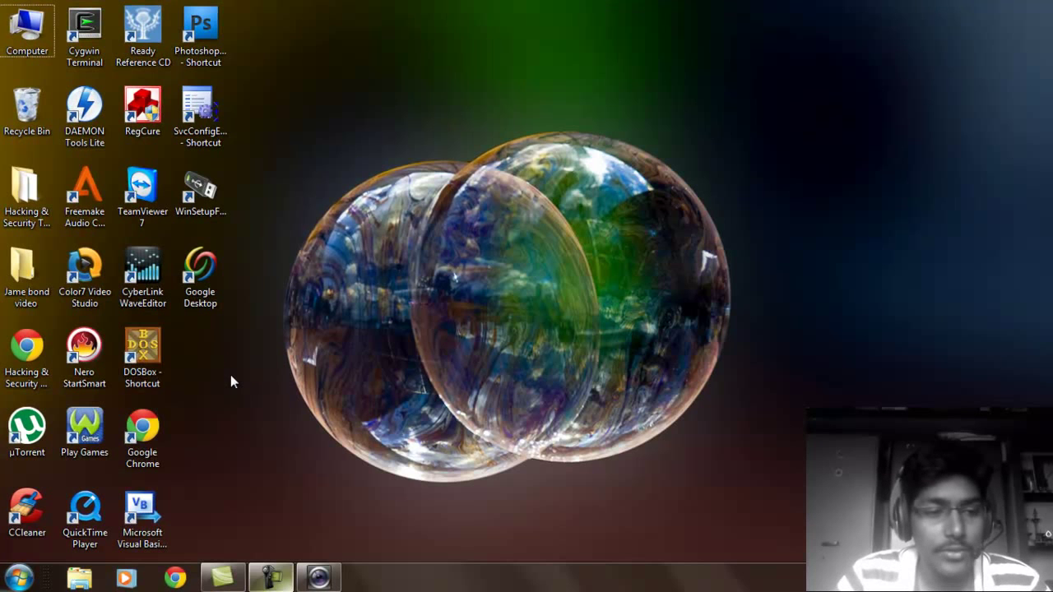
click(157, 374)
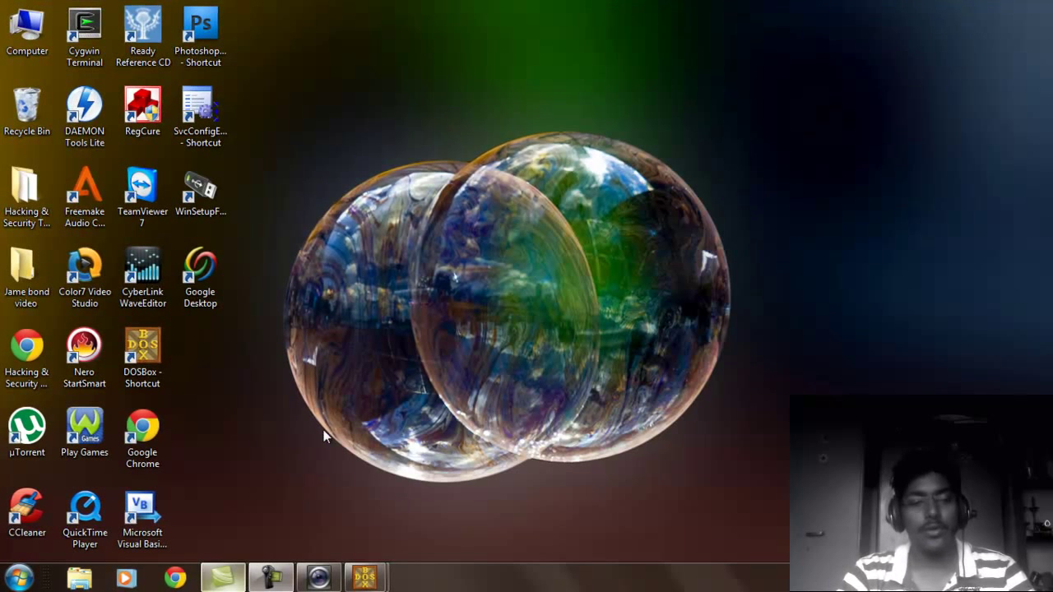
mouse_move(364, 577)
click(423, 482)
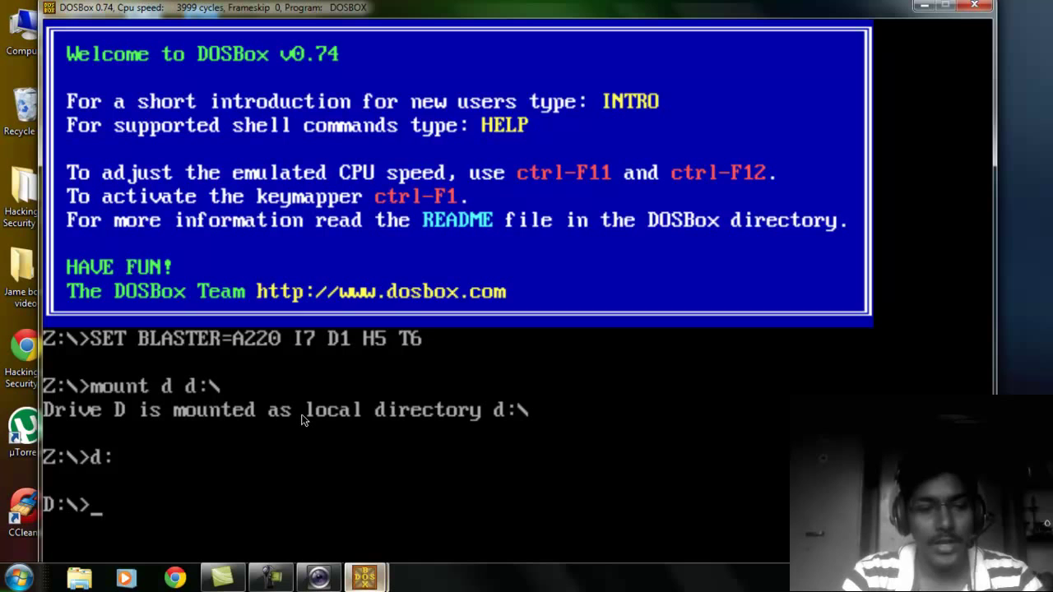
Mount the local directory c:\ as drive C and switch to that drive.
text(moun)
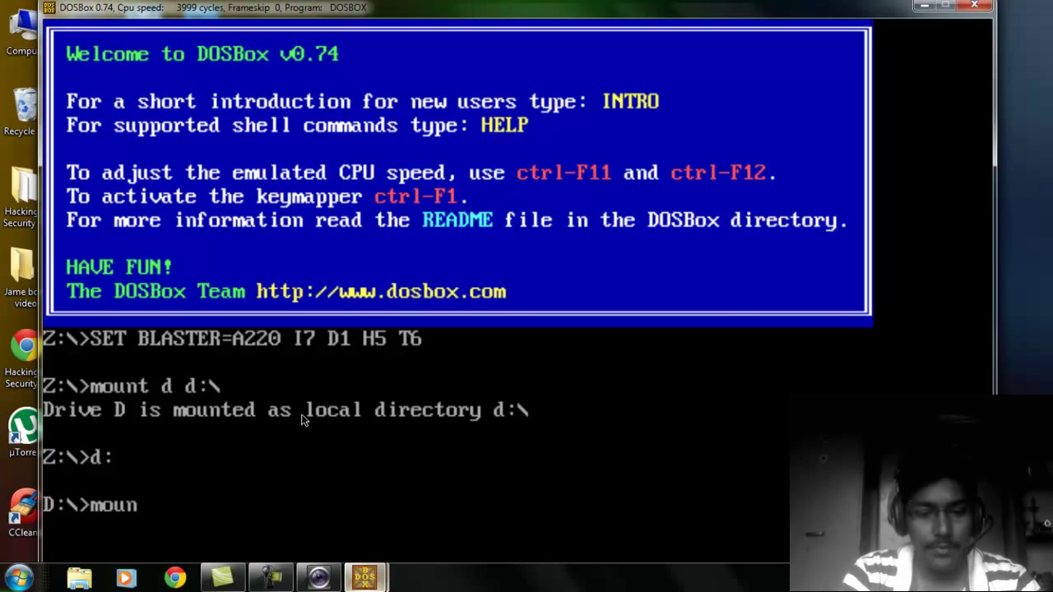
text(t)
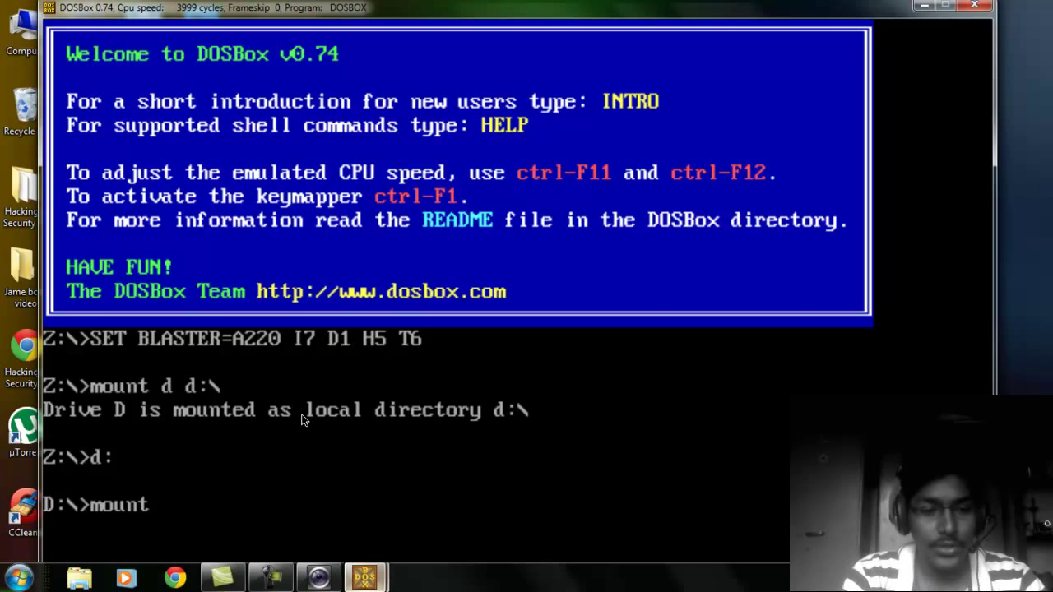
text(c )
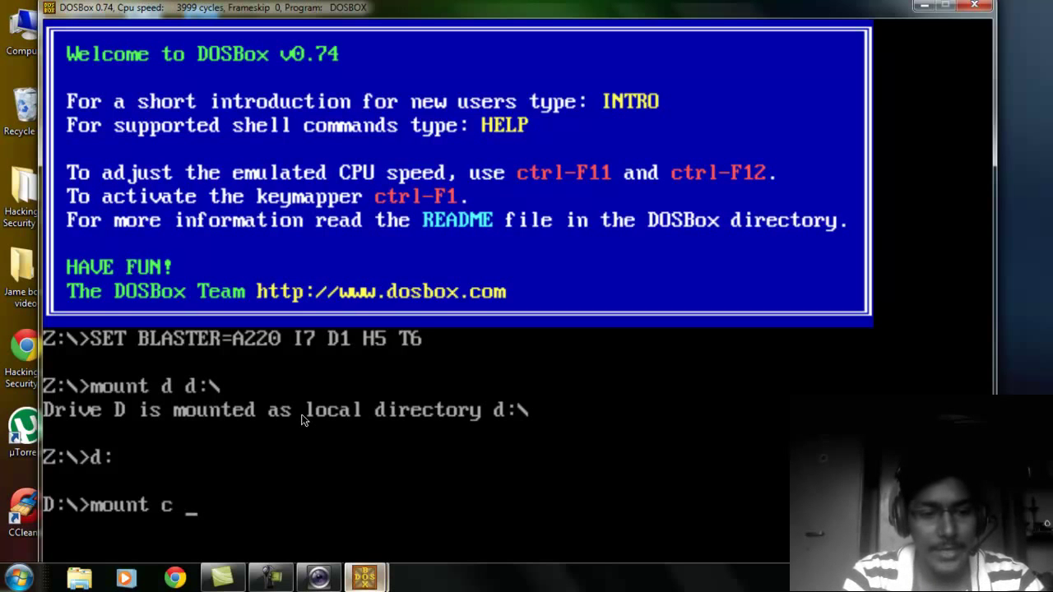
text(c:)
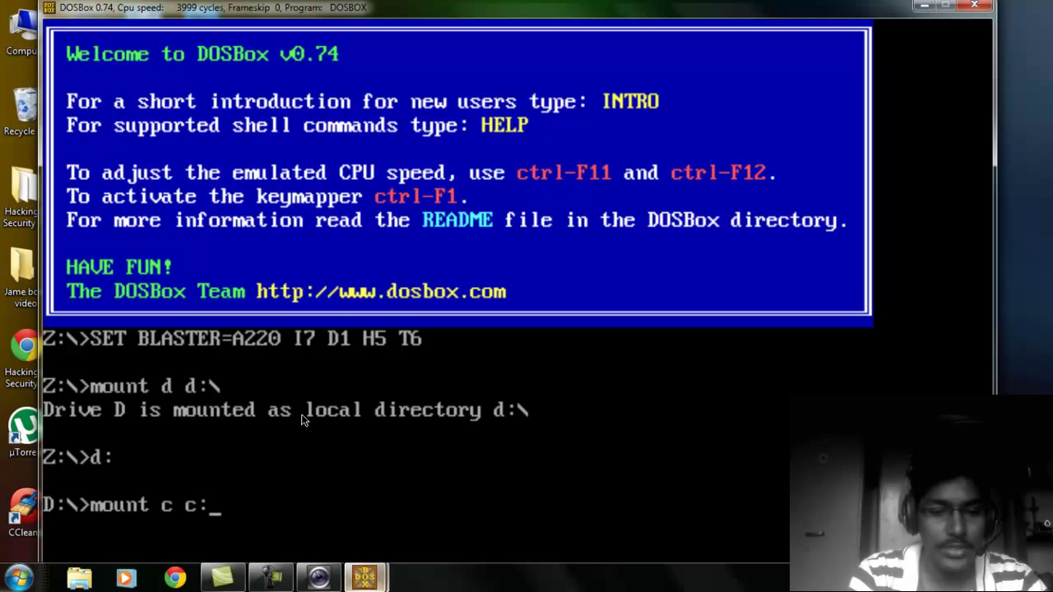
text(\)
key(Return)
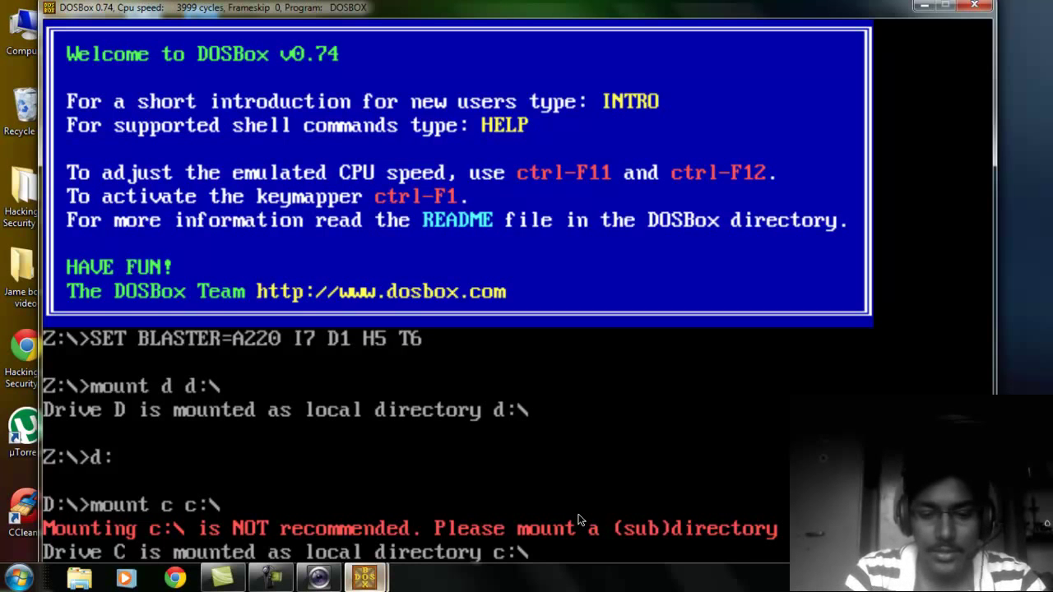
text(c:)
key(Return)
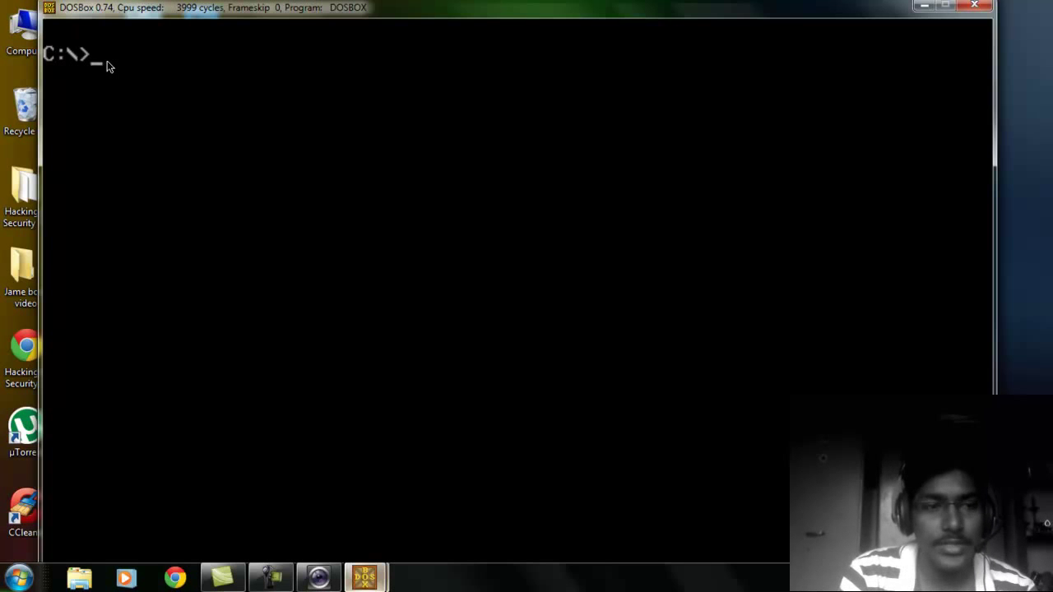
Enter a few blank lines at the C: prompt and clear the screen with cls.
key(Return)
key(Return)
key(Return)
key(Return)
key(Return)
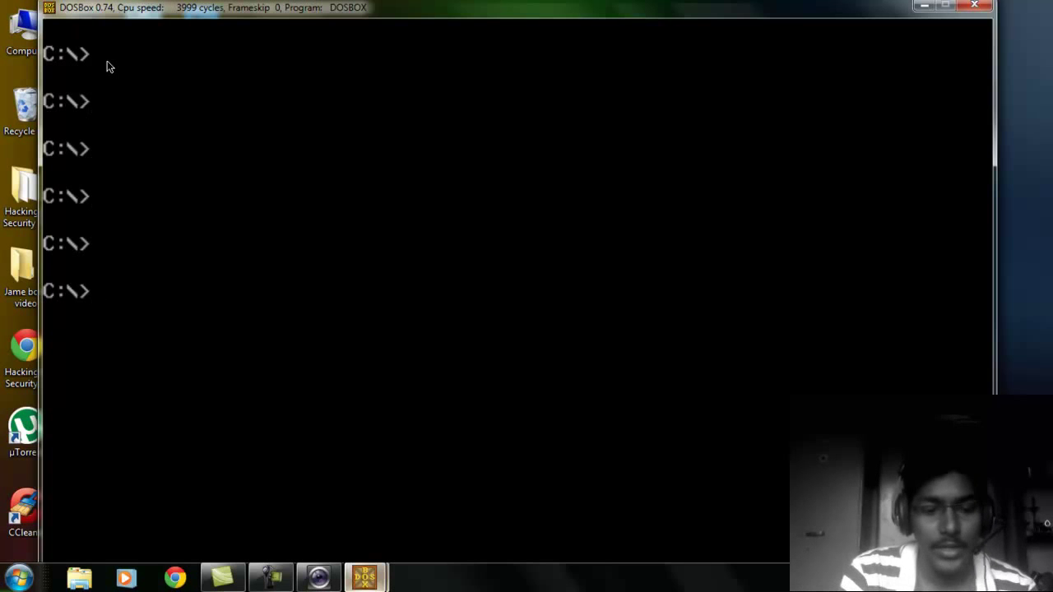
text(cls)
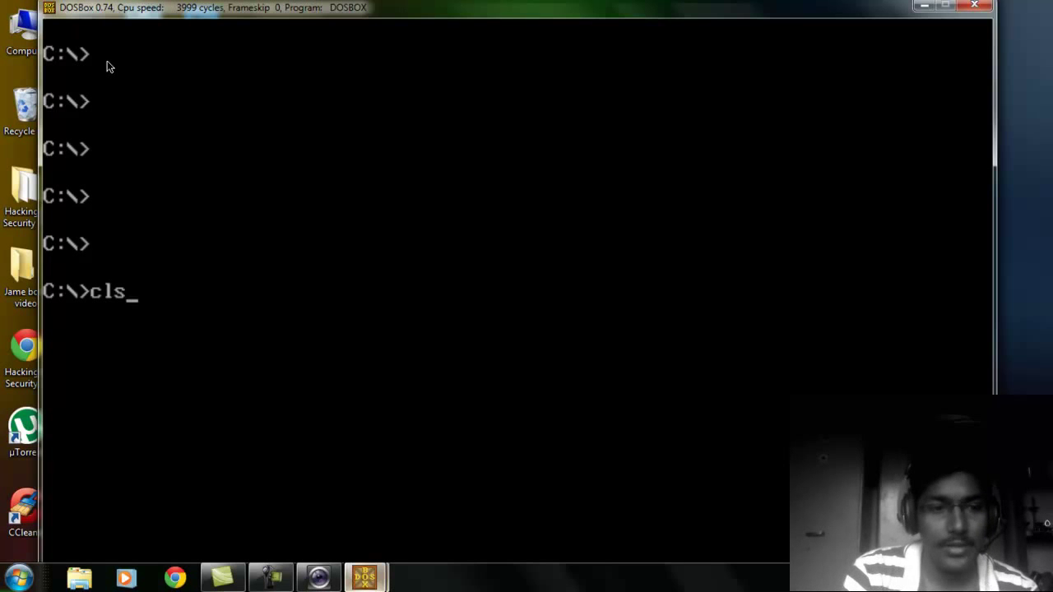
key(Return)
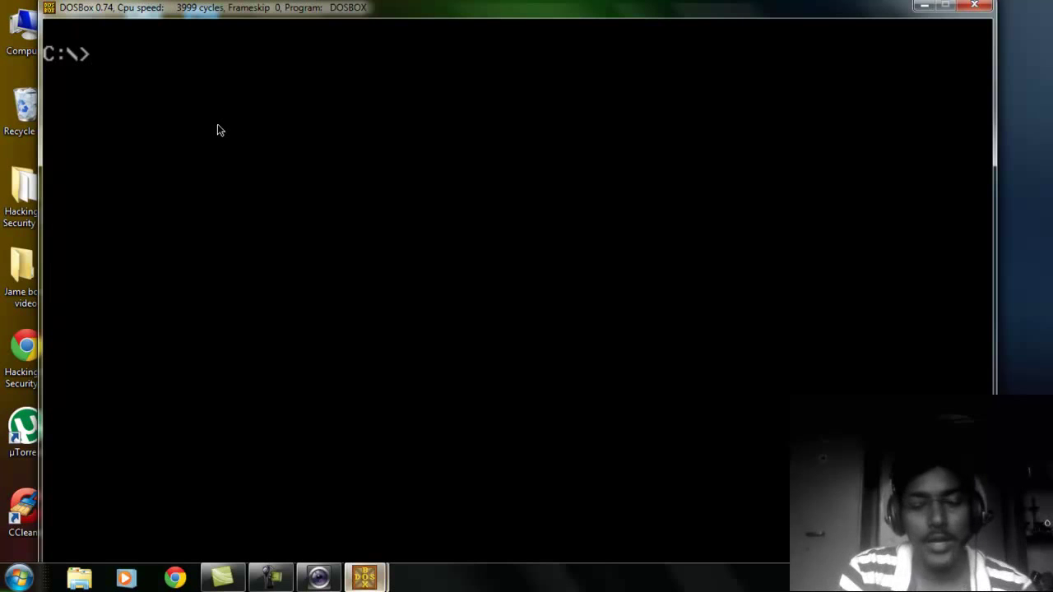
Run mount d d:\ for the local D drive and switch to drive D.
text(mount )
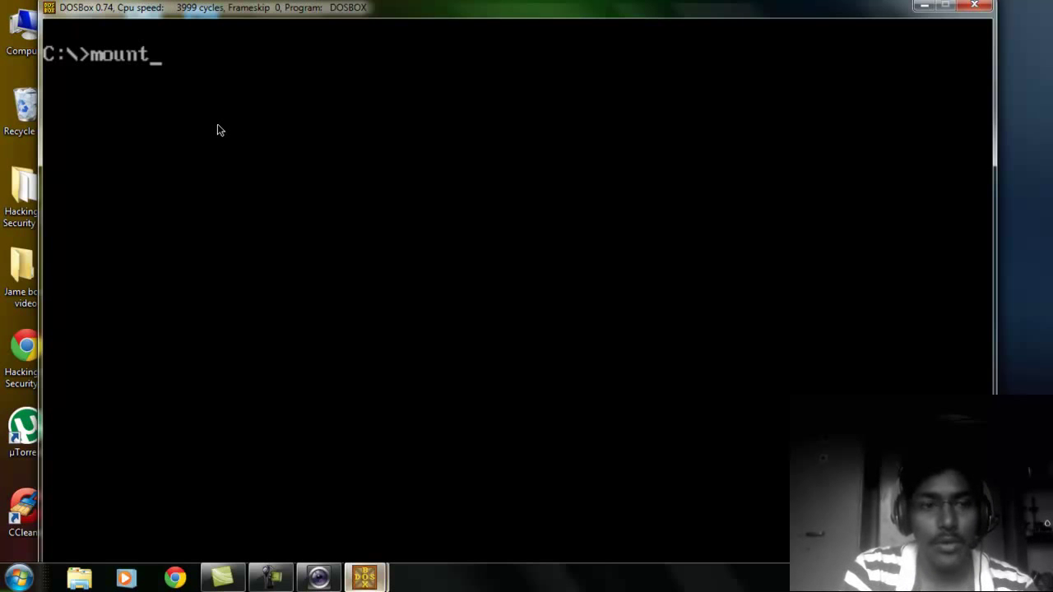
text(d d:\)
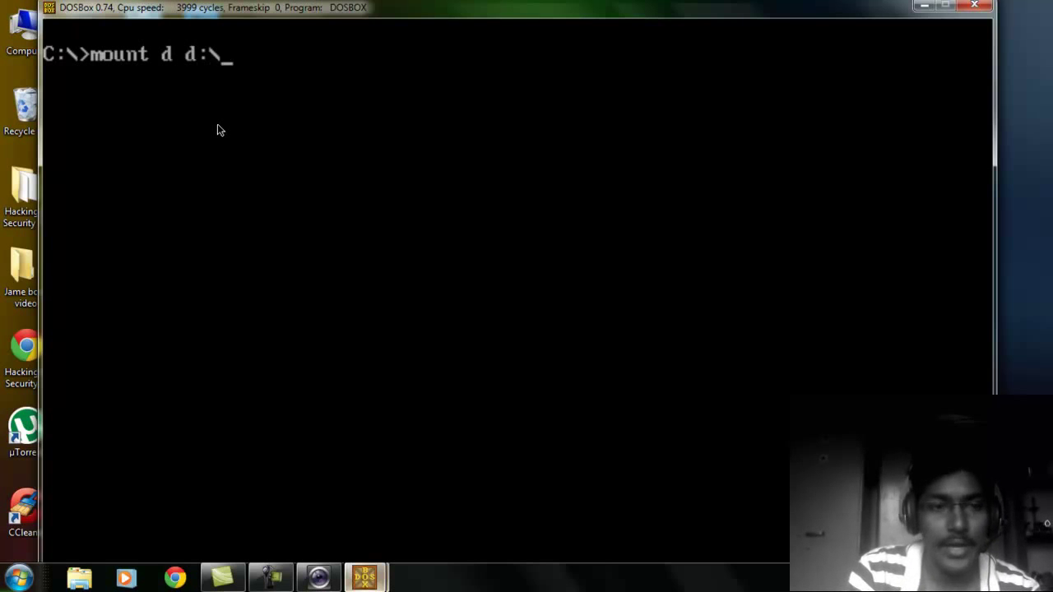
key(Return)
text(d:)
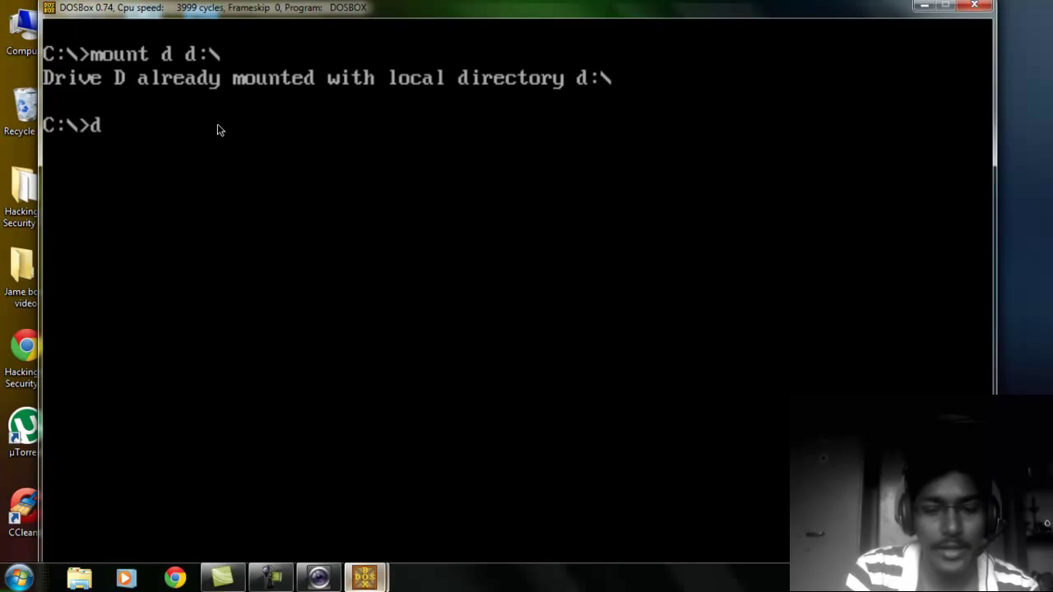
key(Return)
Clear the screen and list the contents of drive D's root directory.
text(cls)
key(Return)
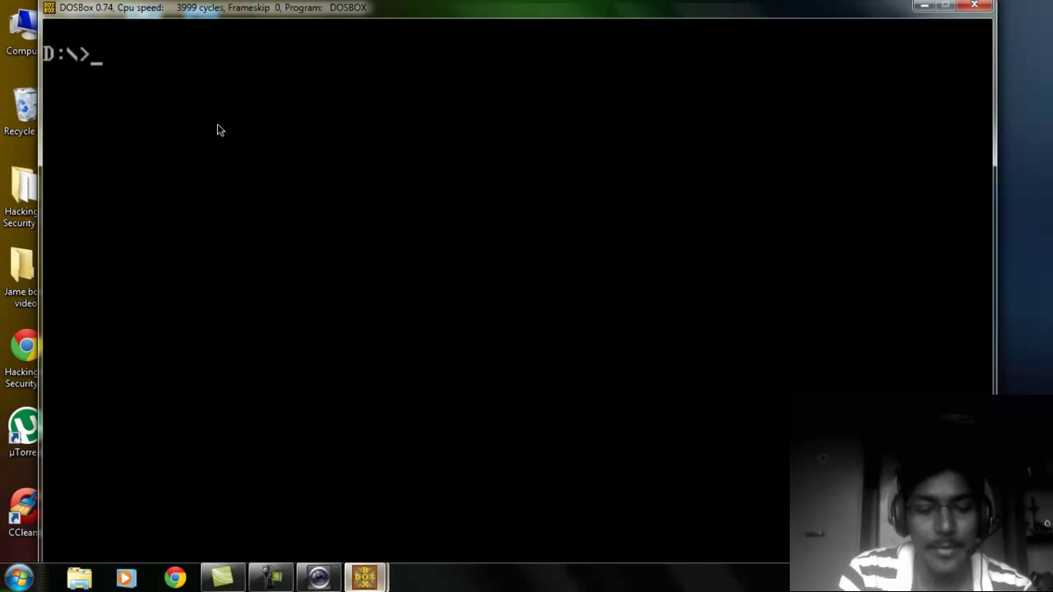
text(dir)
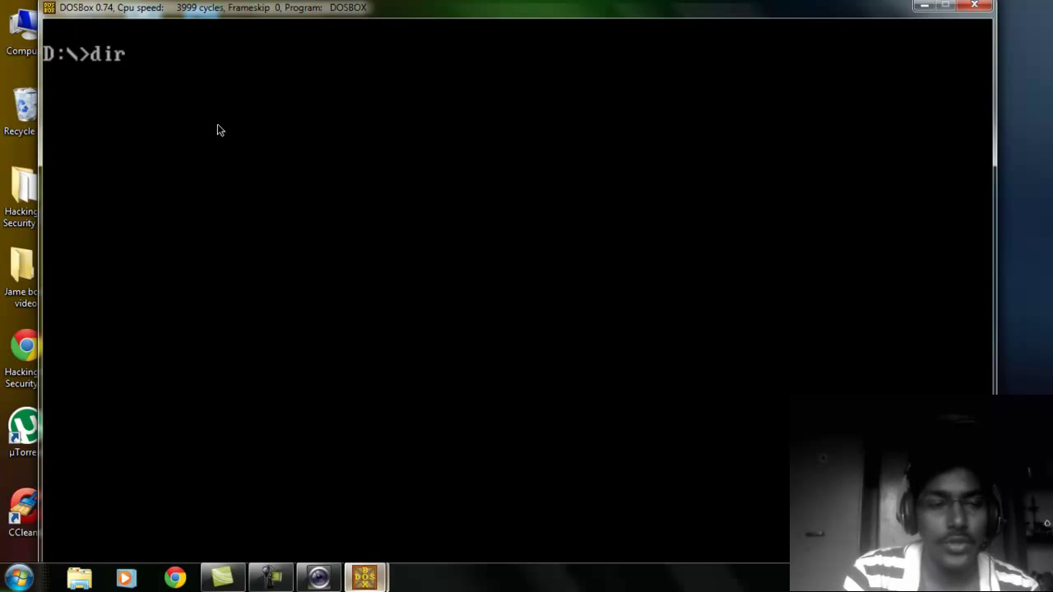
key(Return)
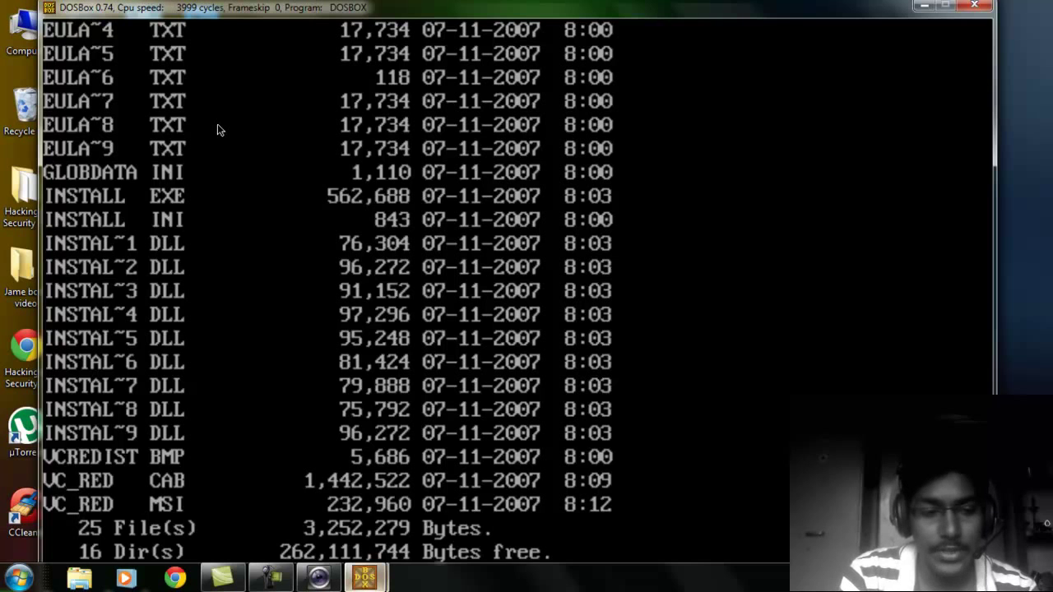
Change into the games directory from a cleared screen and list its contents.
key(Return)
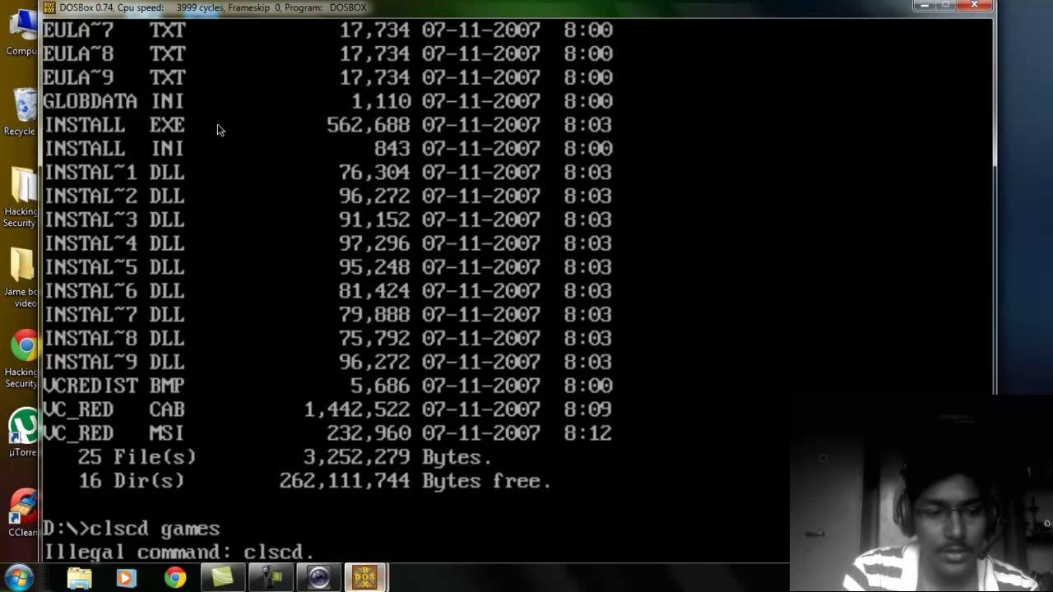
text(cls)
key(Return)
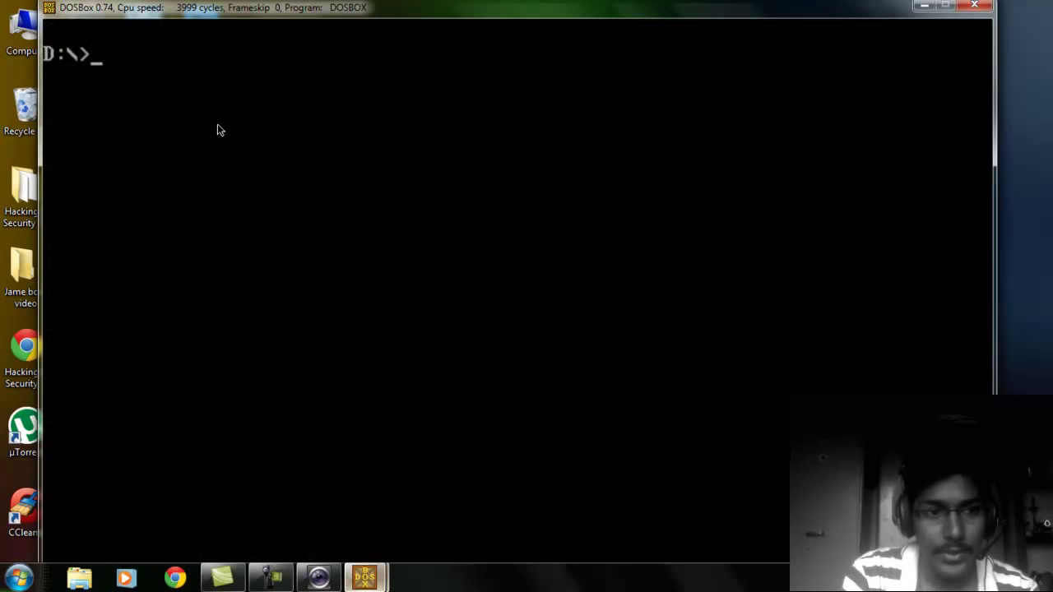
text(cd games)
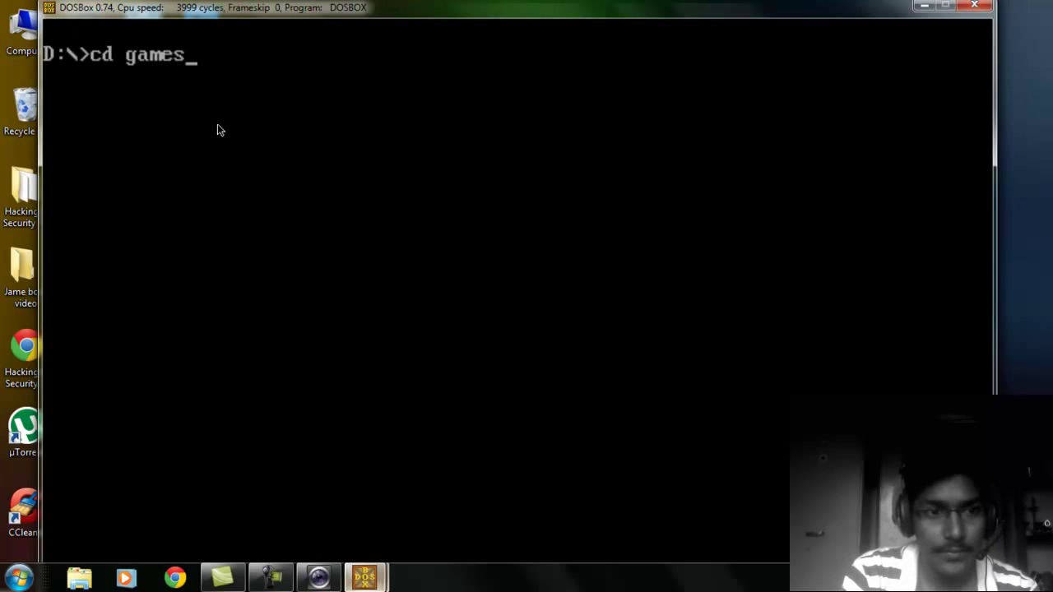
key(Return)
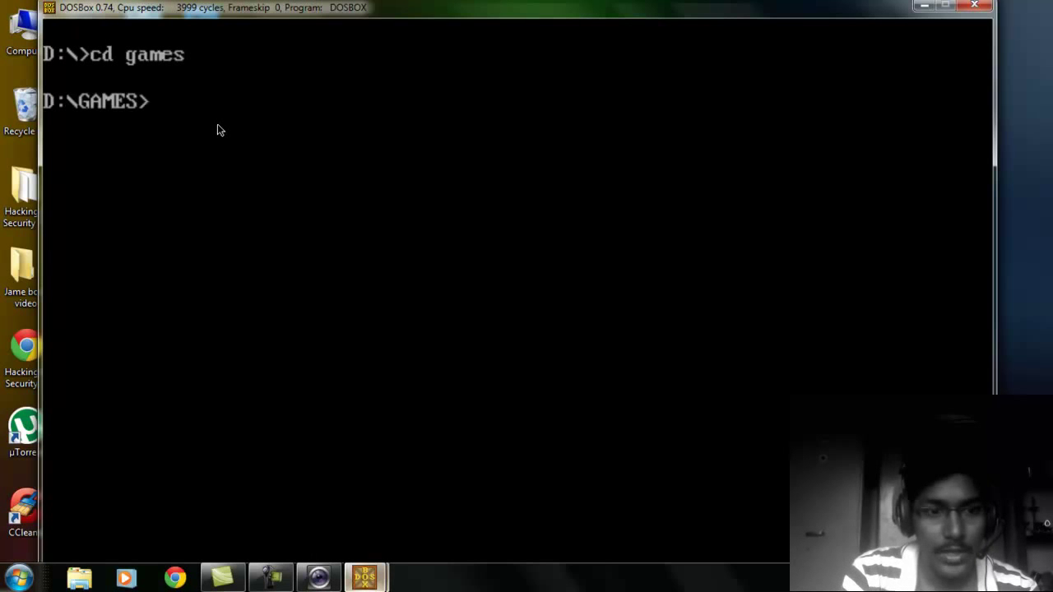
text(dir)
key(Return)
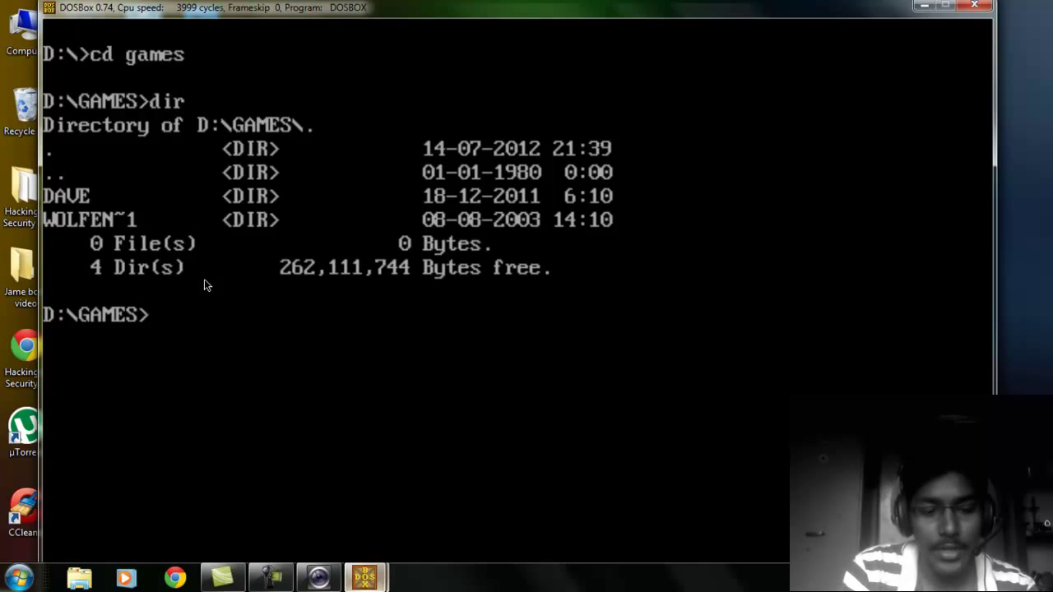
Change into the wolfen~1 directory inside GAMES and list its files.
text(cd )
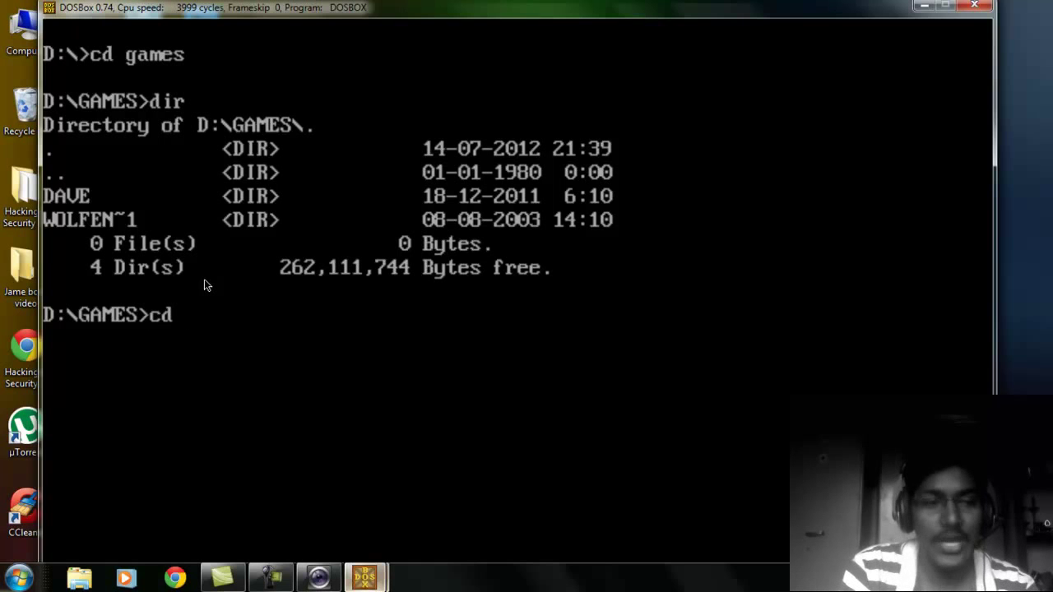
text(wo)
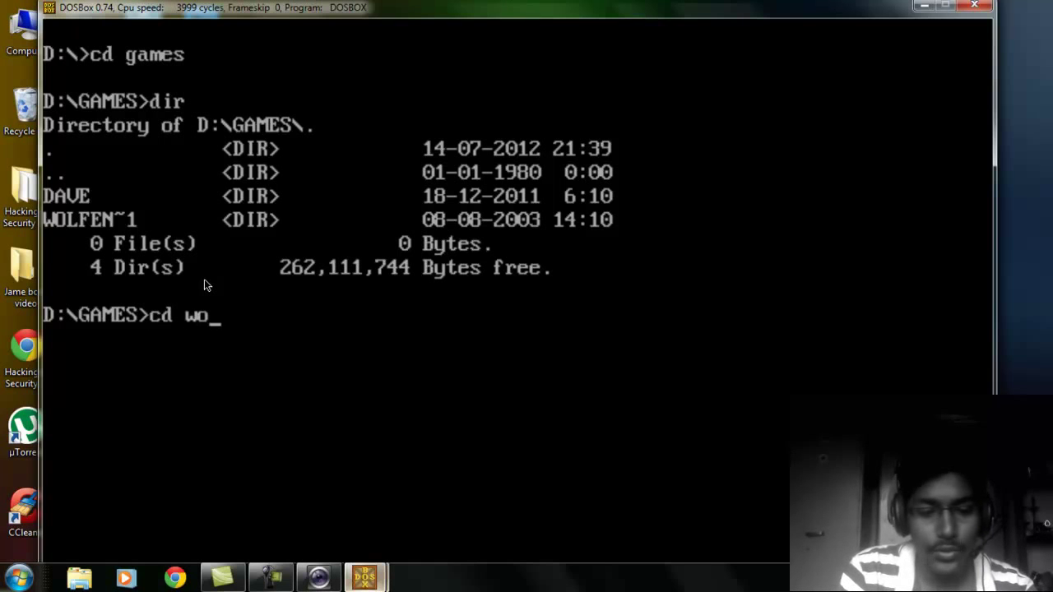
text(lfe)
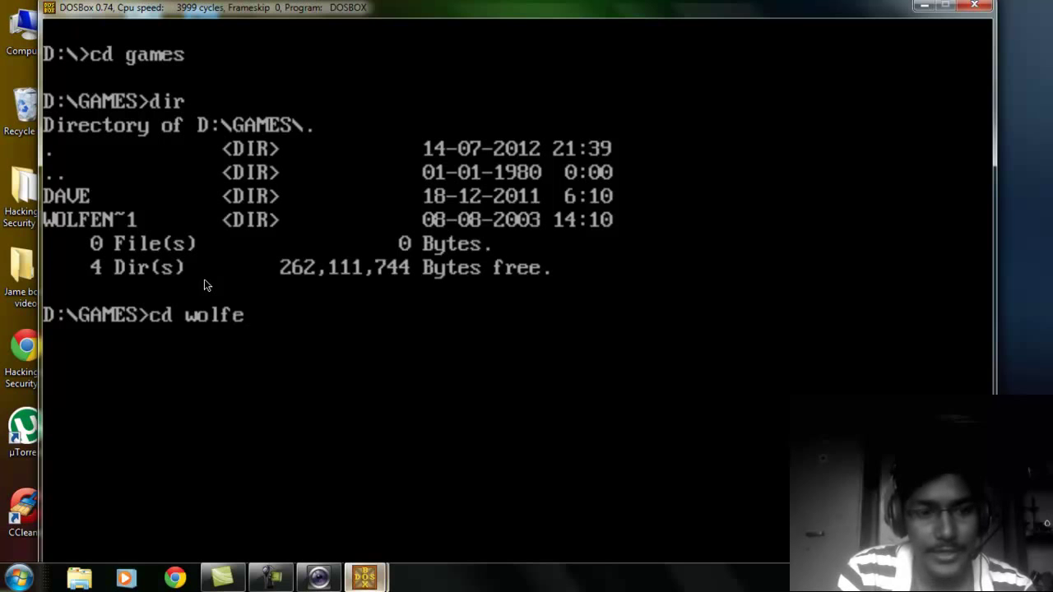
text(n~)
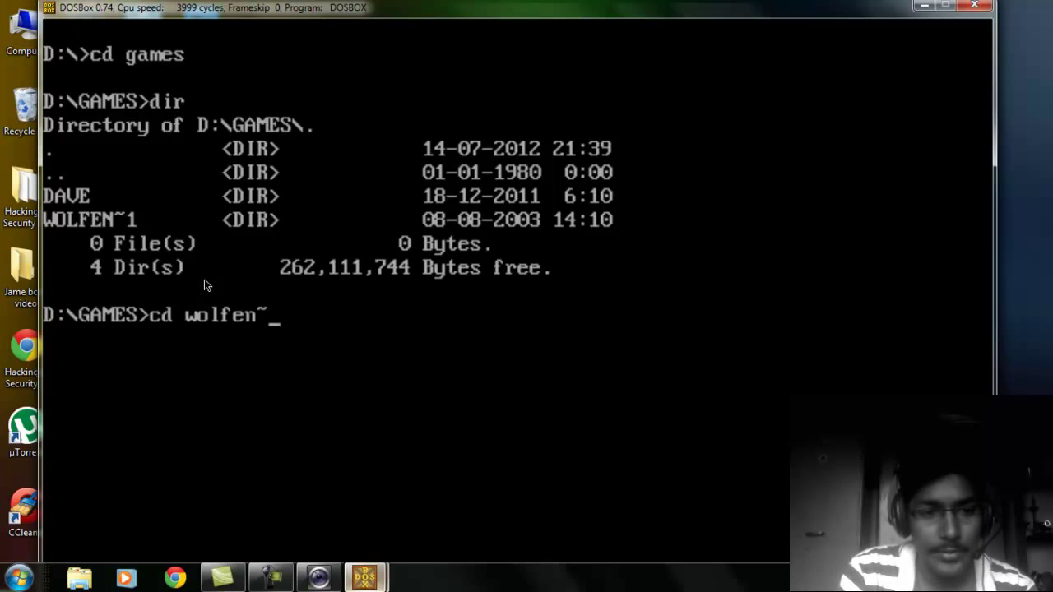
text(1)
key(Return)
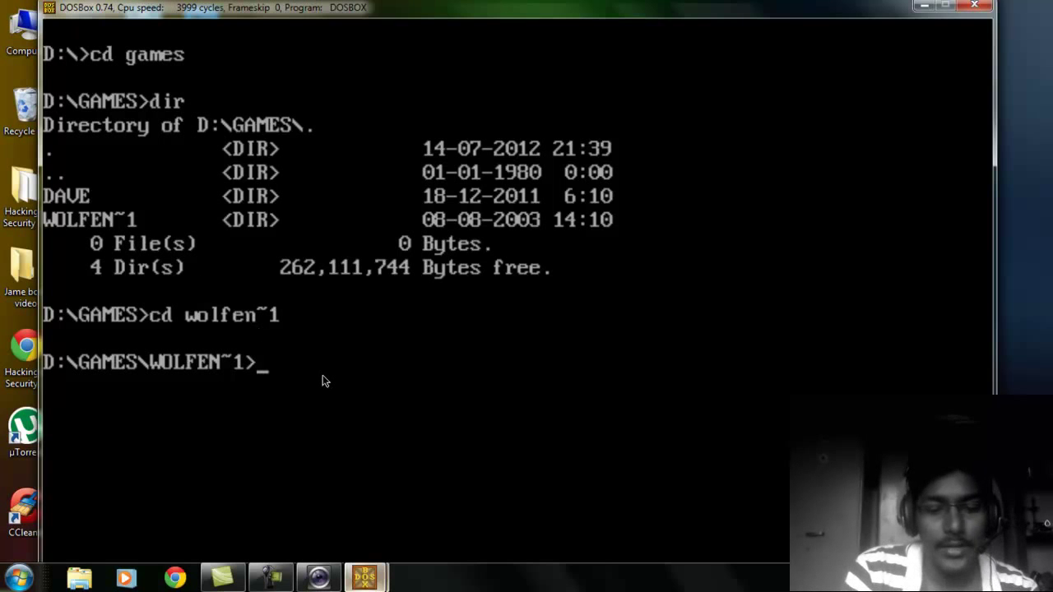
text(dir)
key(Return)
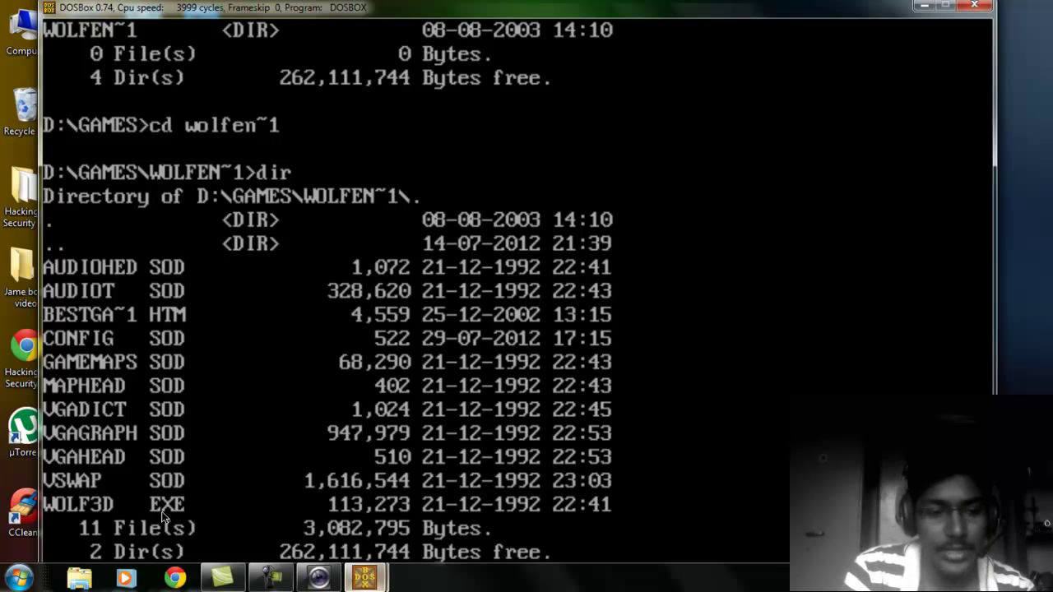
Clear the screen and enter the wolf3d command to start the game's executable.
text(cls)
key(Return)
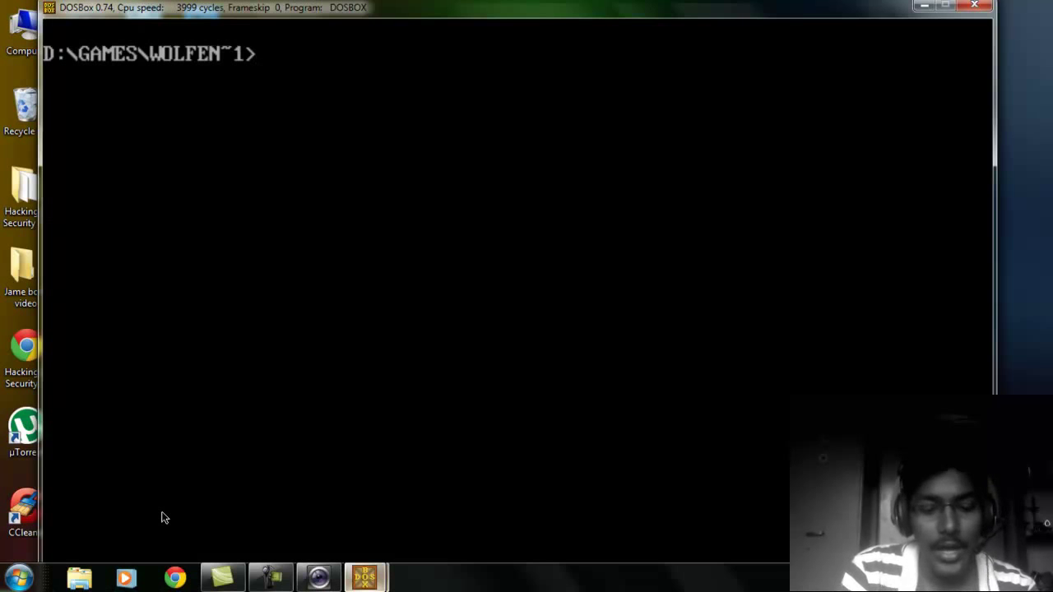
text(wol)
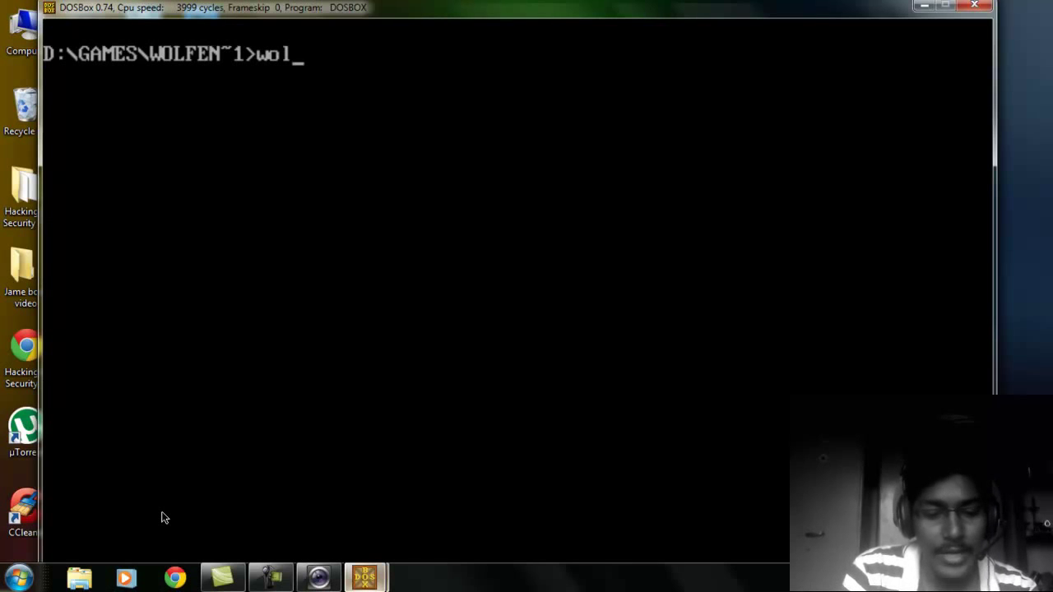
text(f3d)
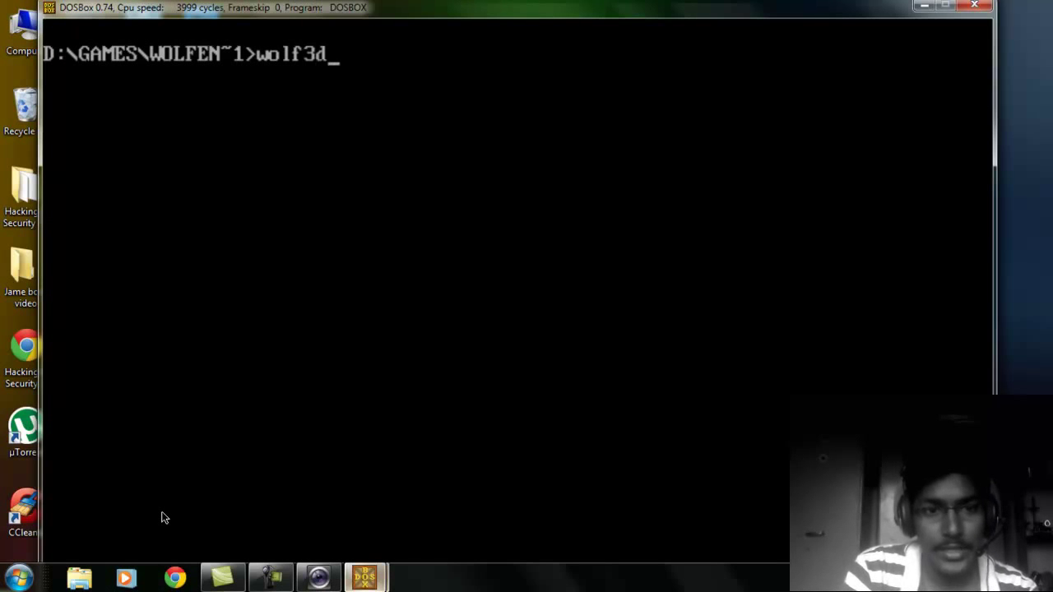